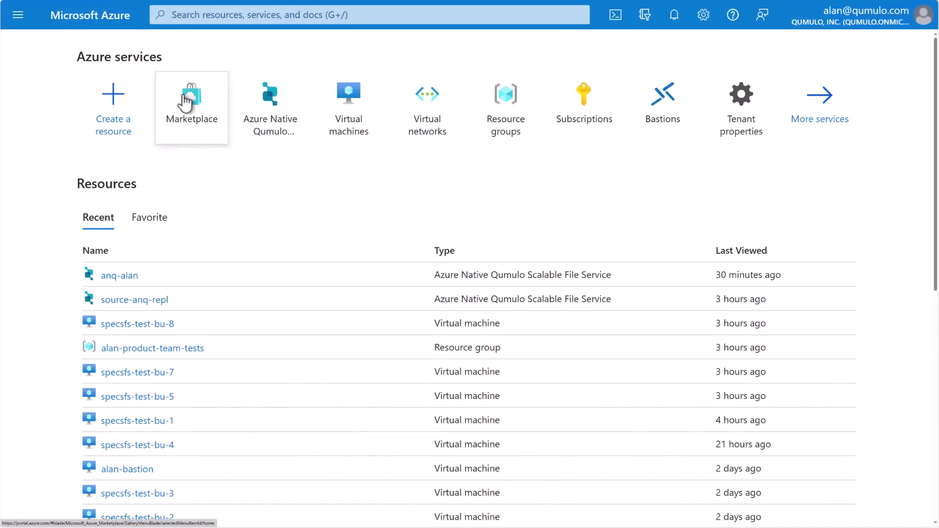
Open the Azure Native Qumulo Scalable File Service listing from the Marketplace.
left_click(188, 101)
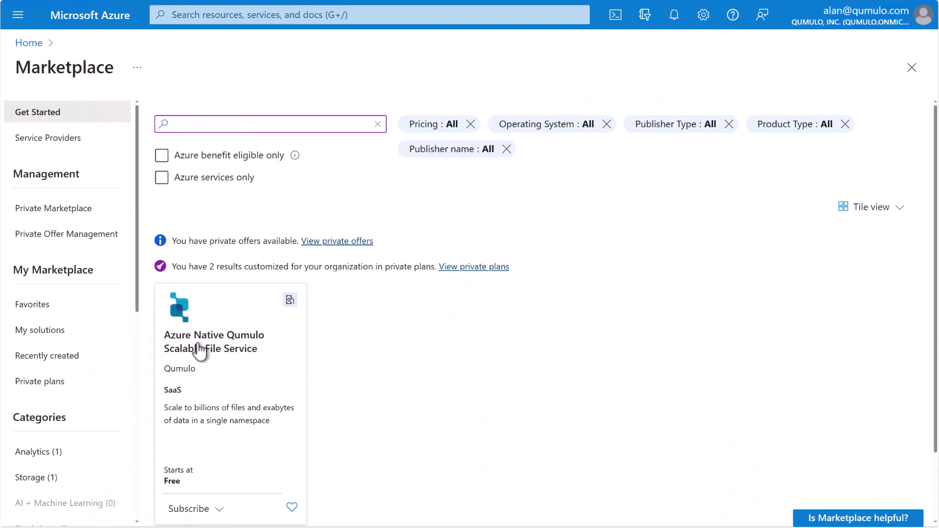
left_click(200, 351)
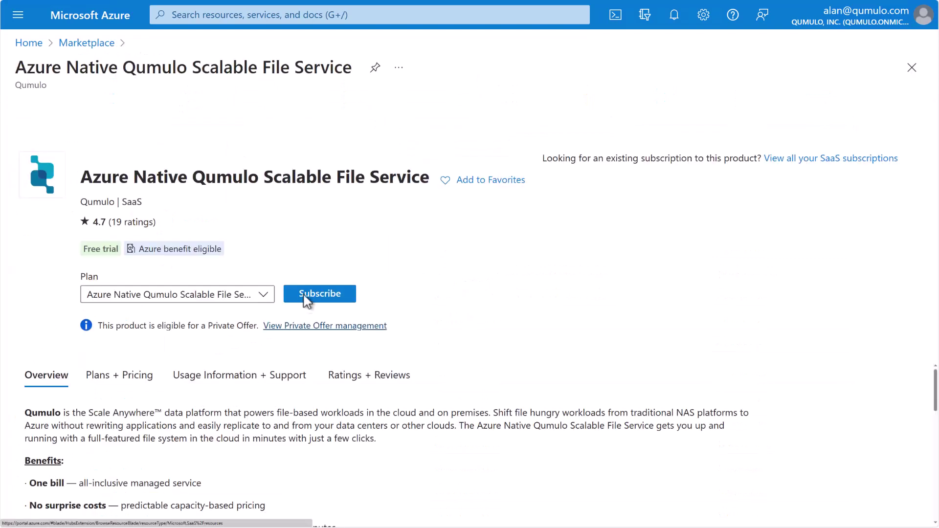
Subscribe and fill Basics: name gravytrain-anq, West US 2, admin password, Zone 1.
left_click(316, 295)
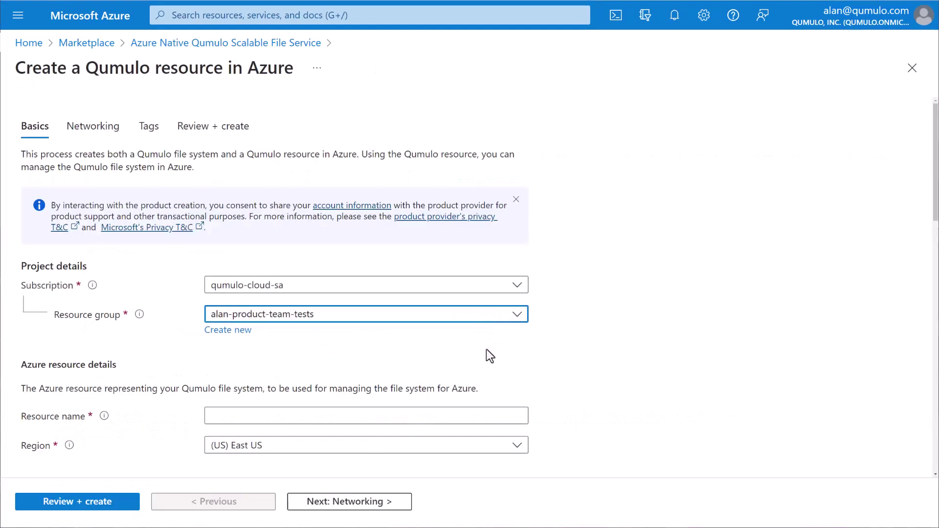
left_click(463, 415)
type("gravytrain-a")
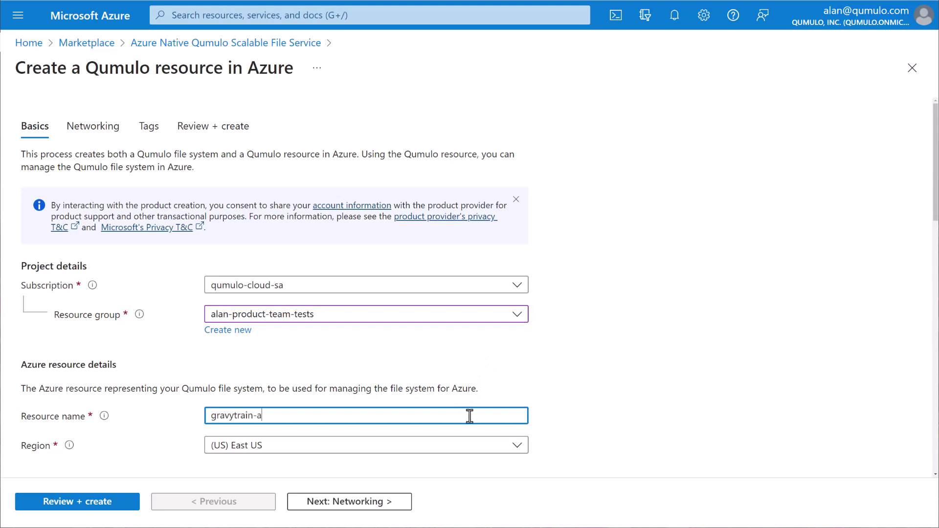
type("nq")
left_click(518, 446)
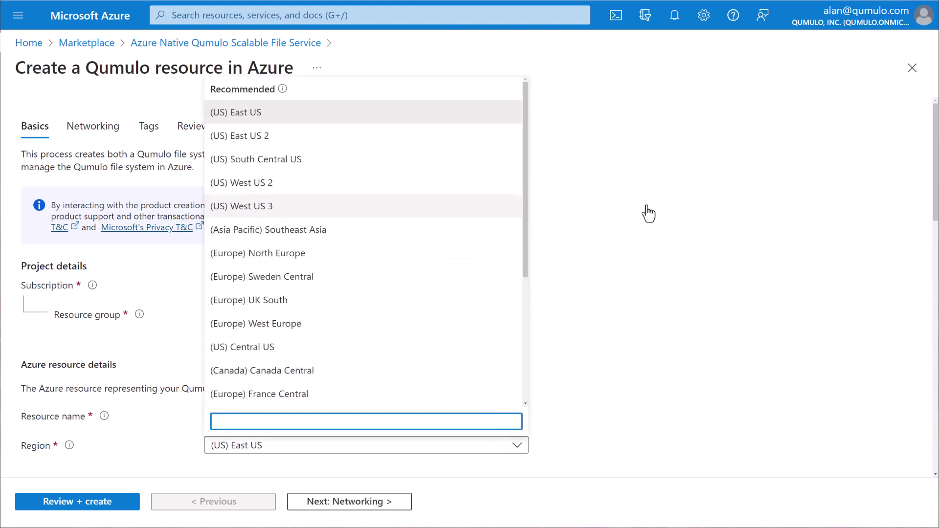
scroll(645, 294, "down", 5)
left_click(503, 154)
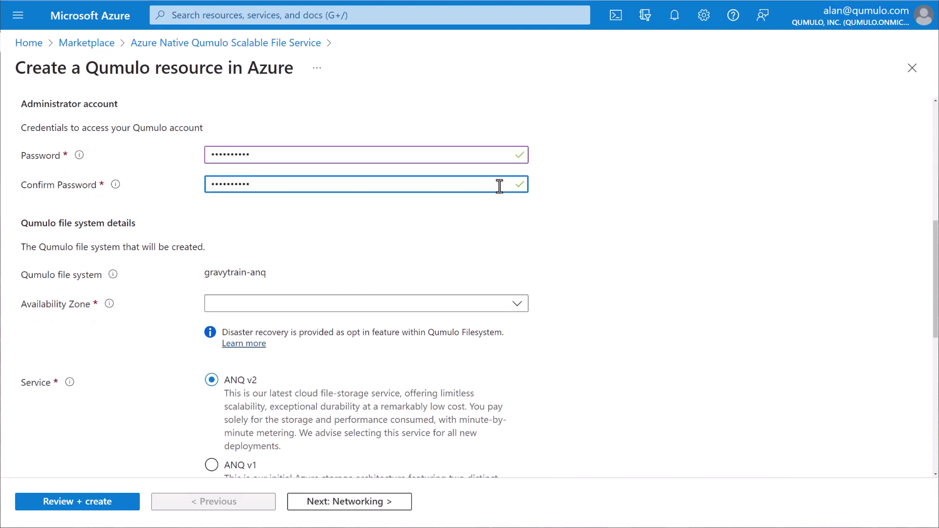
left_click(519, 308)
left_click(493, 323)
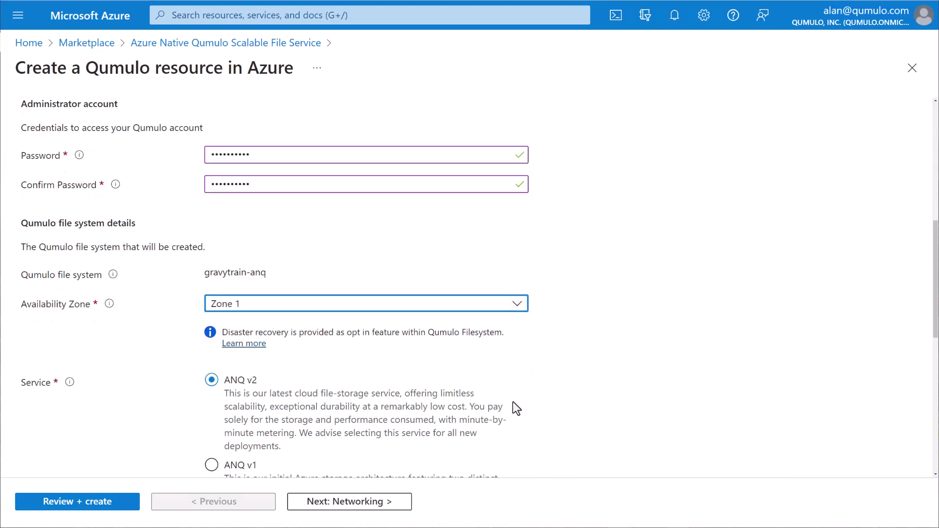
In Networking, select virtual network alan-test and subnet qml-test-bu (10.0.1.0/24).
left_click(387, 506)
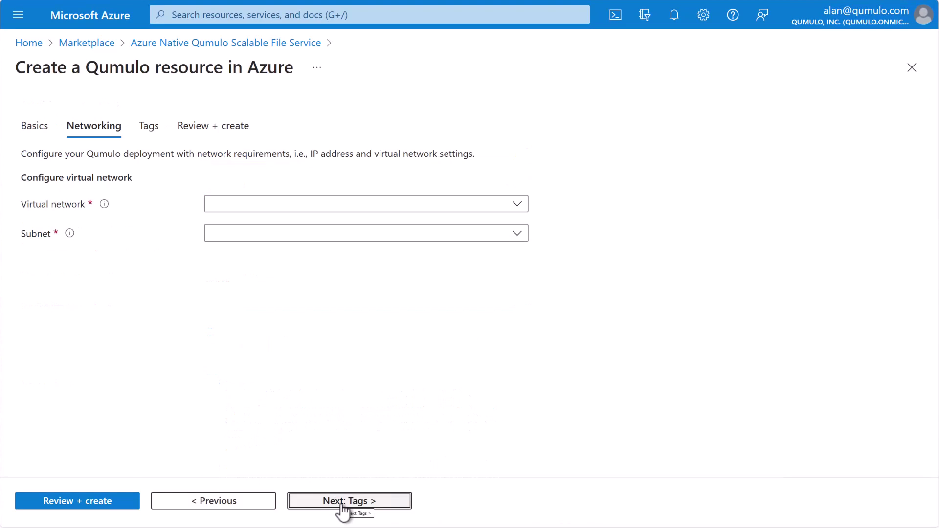
left_click(216, 207)
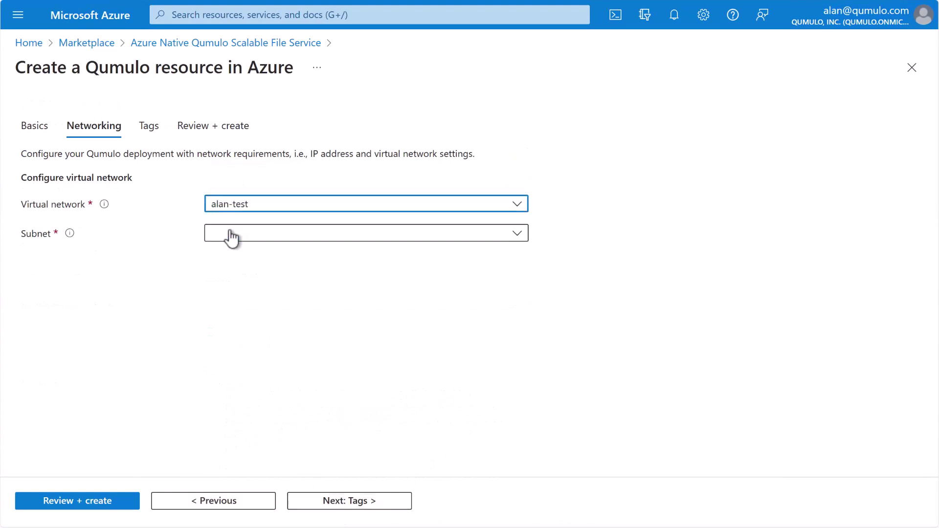
left_click(232, 235)
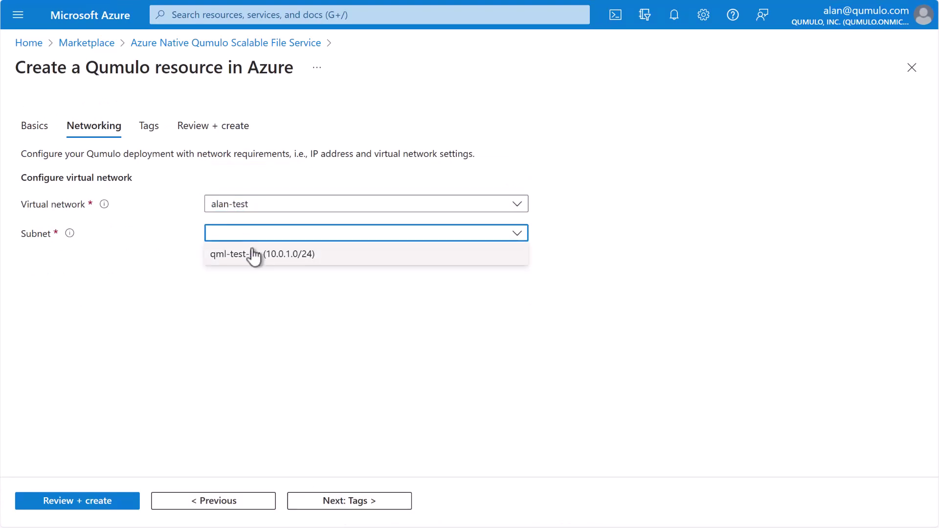
left_click(253, 254)
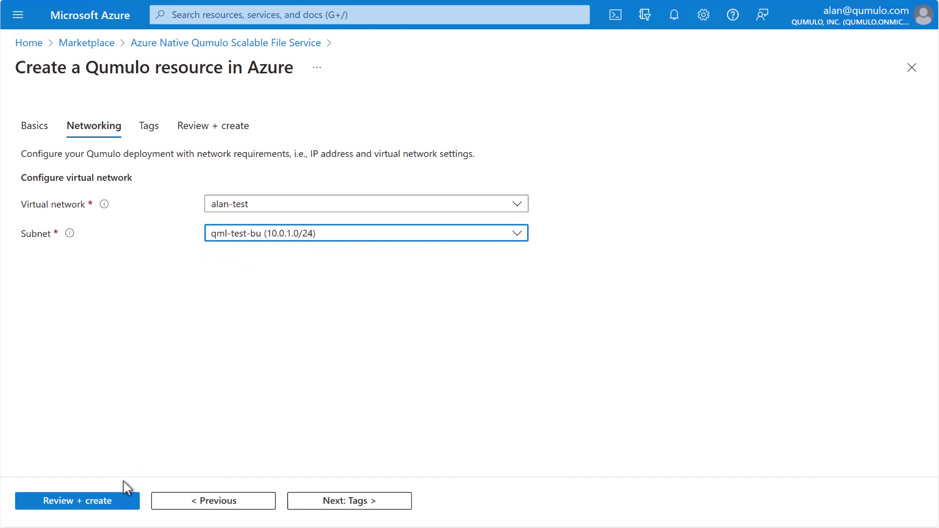
Validate and deploy the gravytrain-anq Qumulo resource, then reach the deployed resource.
left_click(123, 504)
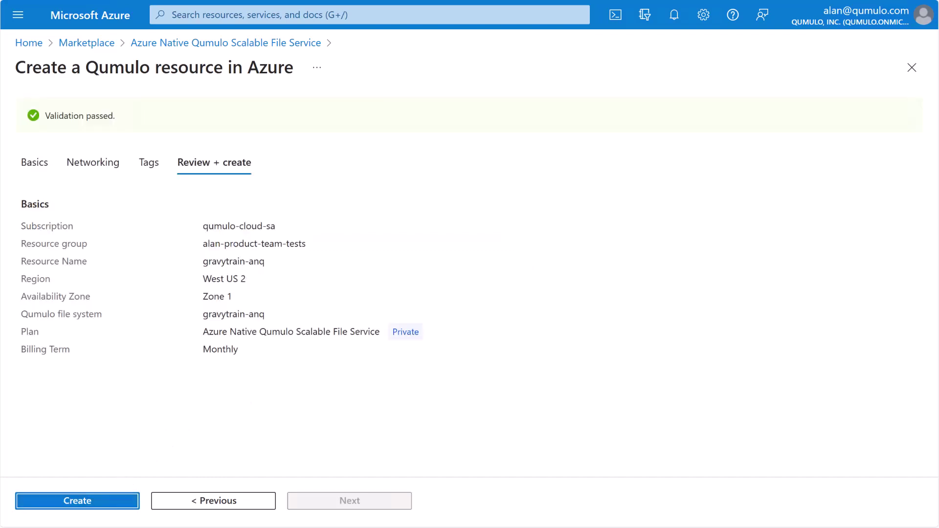
scroll(293, 257, "down", 1)
scroll(293, 257, "down", 2)
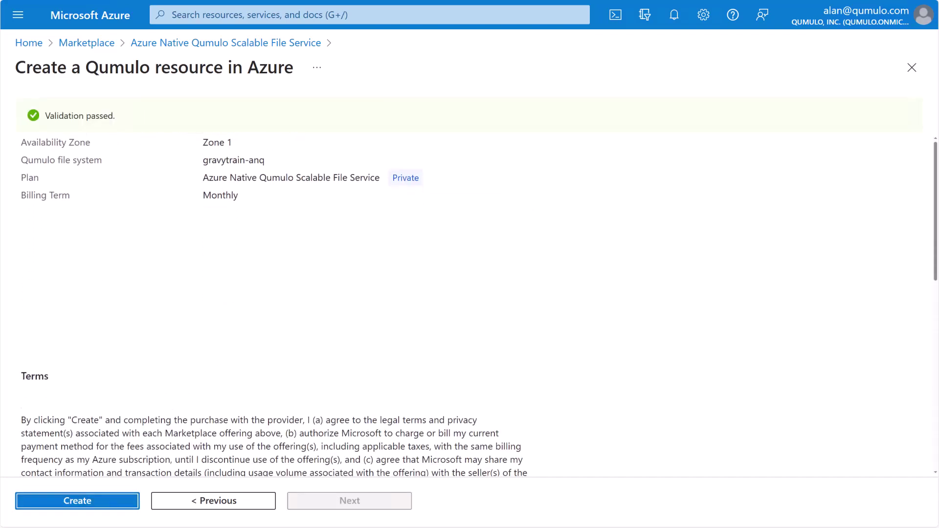
scroll(469, 293, "up", 3)
scroll(470, 294, "up", 2)
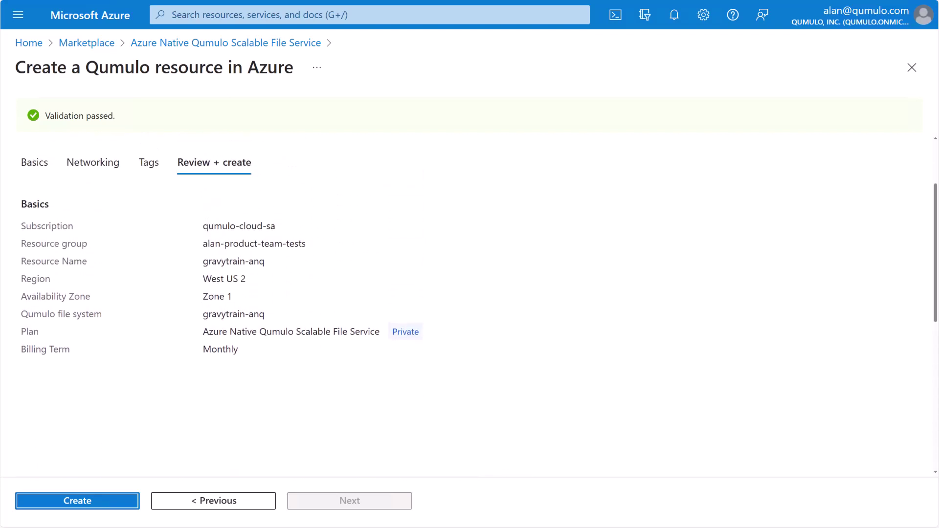
left_click(128, 504)
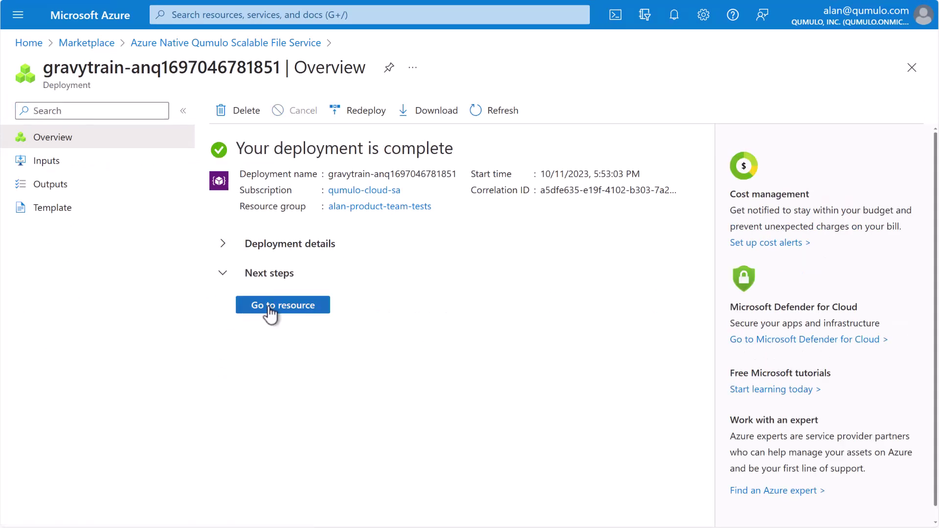
left_click(270, 308)
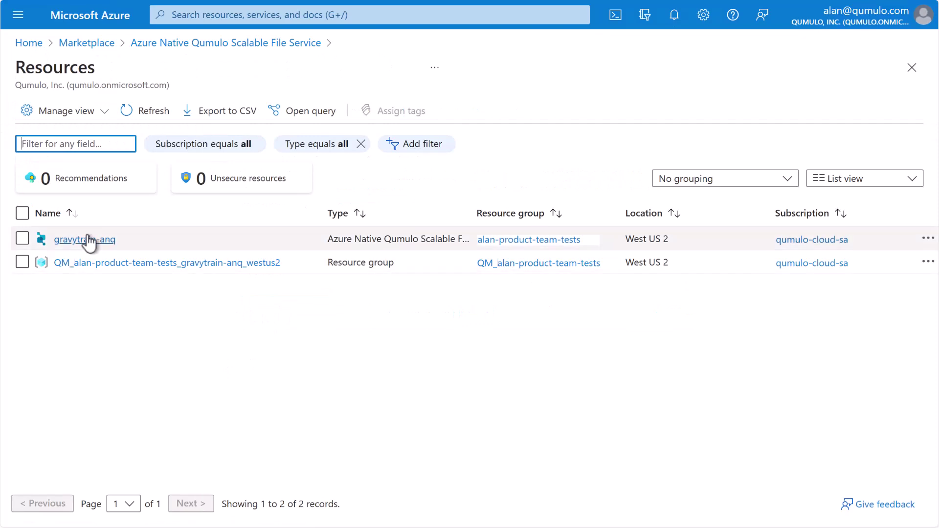
List gravytrain-anq's IP addresses, copy 10.0.1.15, and log into the Qumulo dashboard as admin.
left_click(84, 240)
left_click(70, 314)
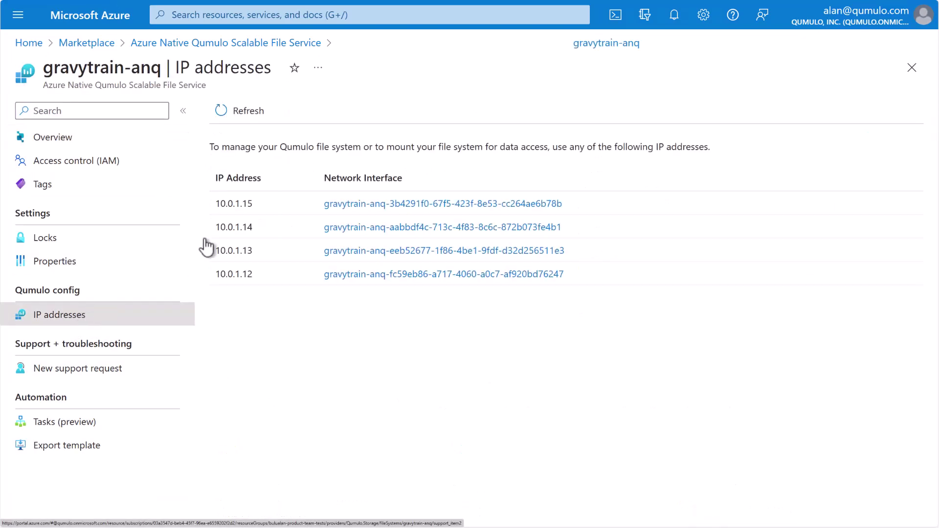
double_click(234, 203)
right_click(233, 204)
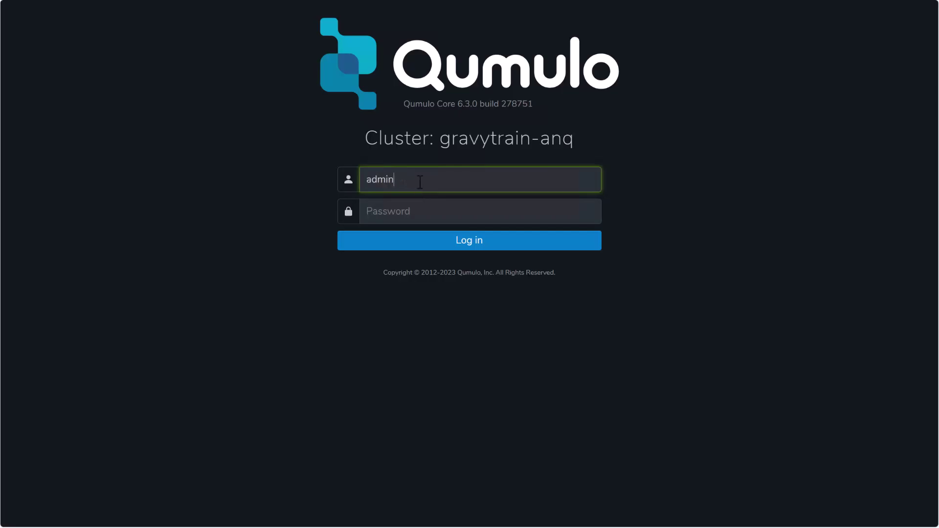
left_click(410, 210)
key("Return")
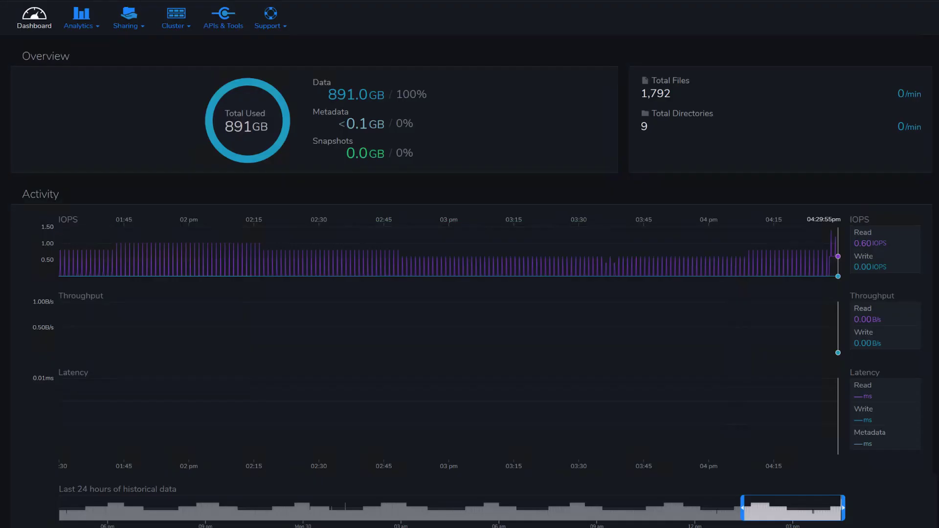
scroll(470, 294, "down", 5)
scroll(469, 293, "down", 5)
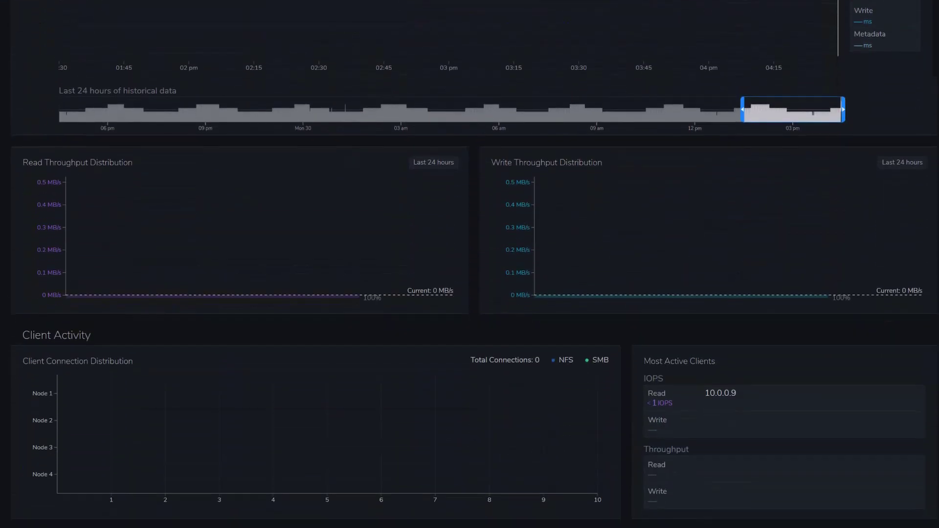